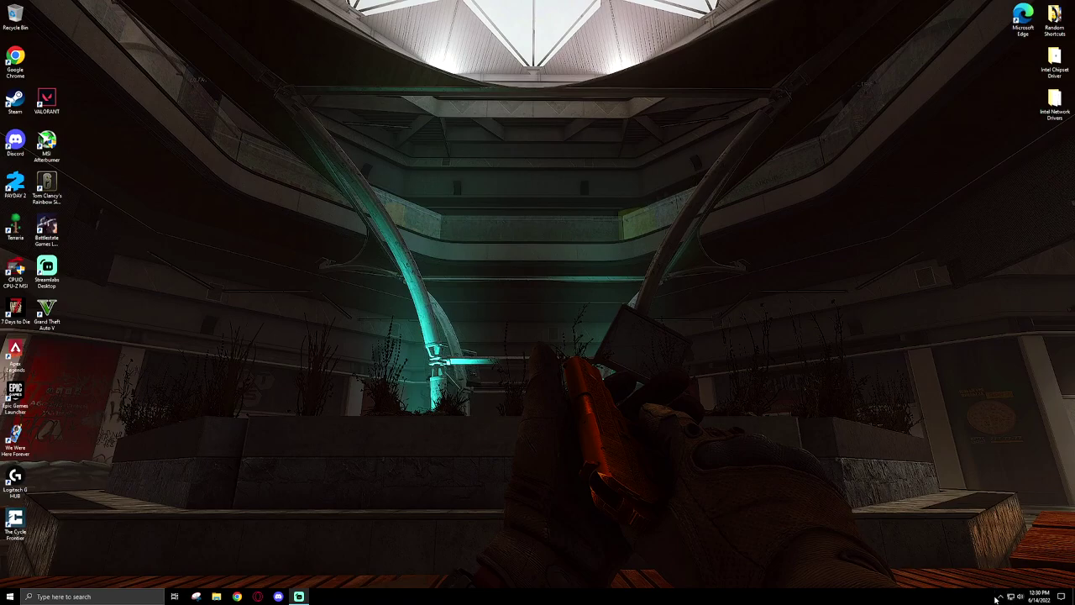
# Open the NVIDIA Control Panel from the desktop and view its system information.
pyautogui.rightClick(887, 476)
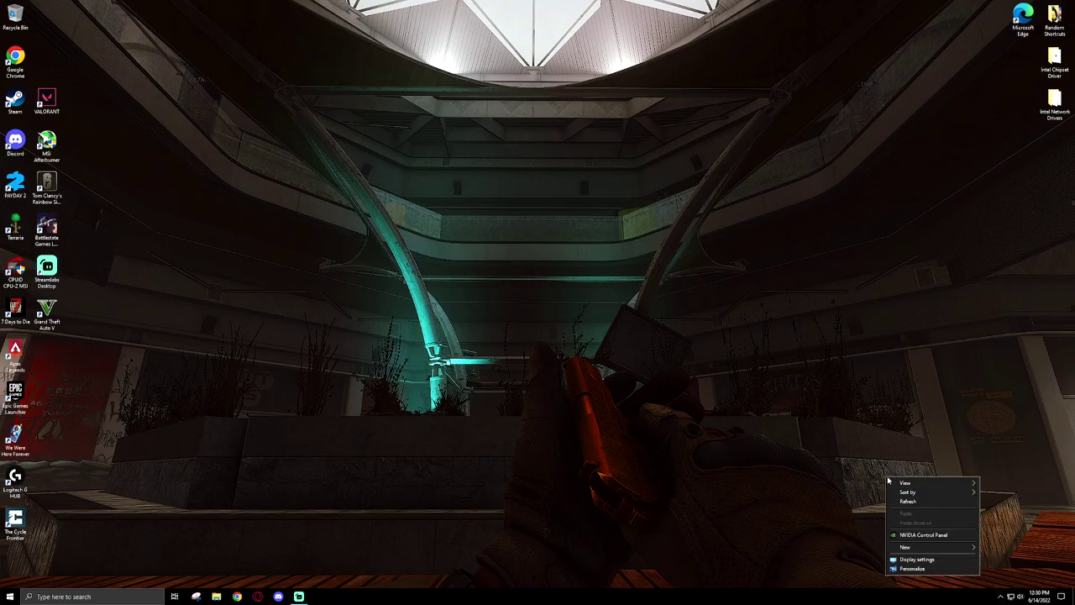
pyautogui.click(911, 537)
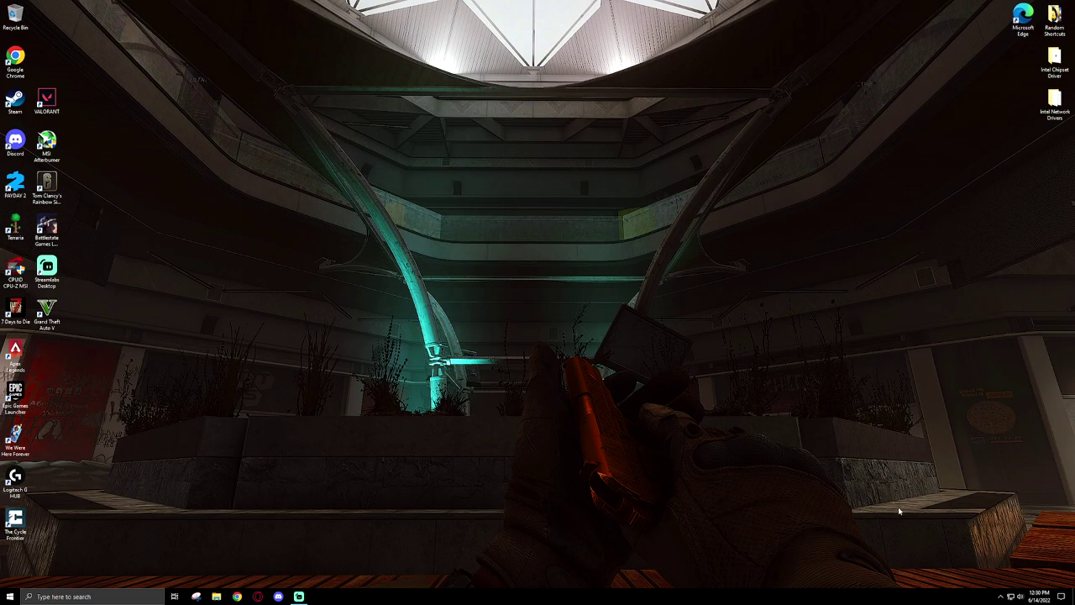
pyautogui.moveTo(899, 270); pyautogui.dragTo(656, 259)
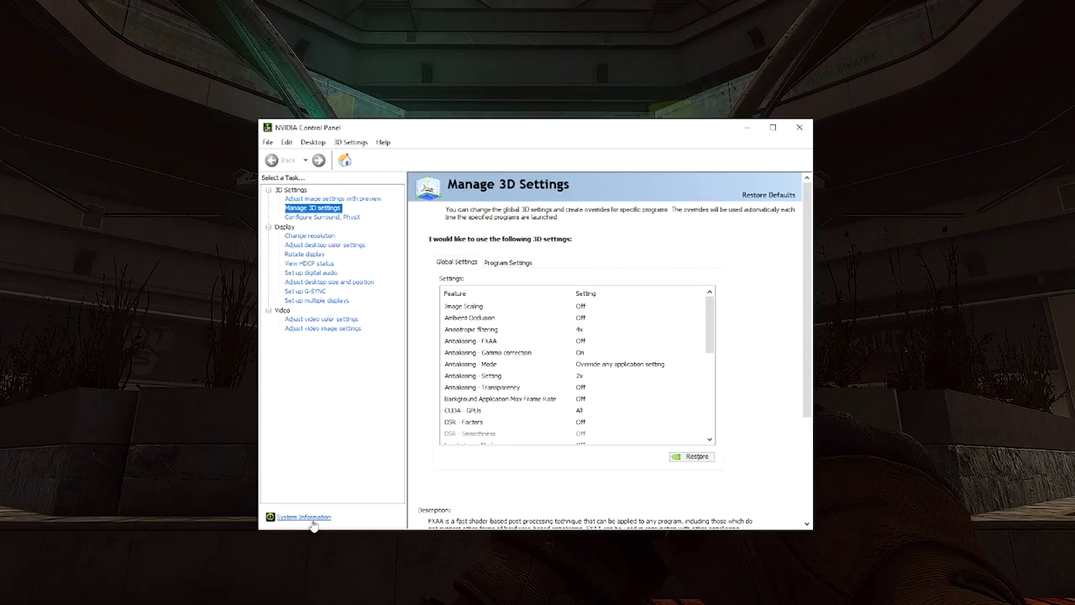
pyautogui.click(316, 518)
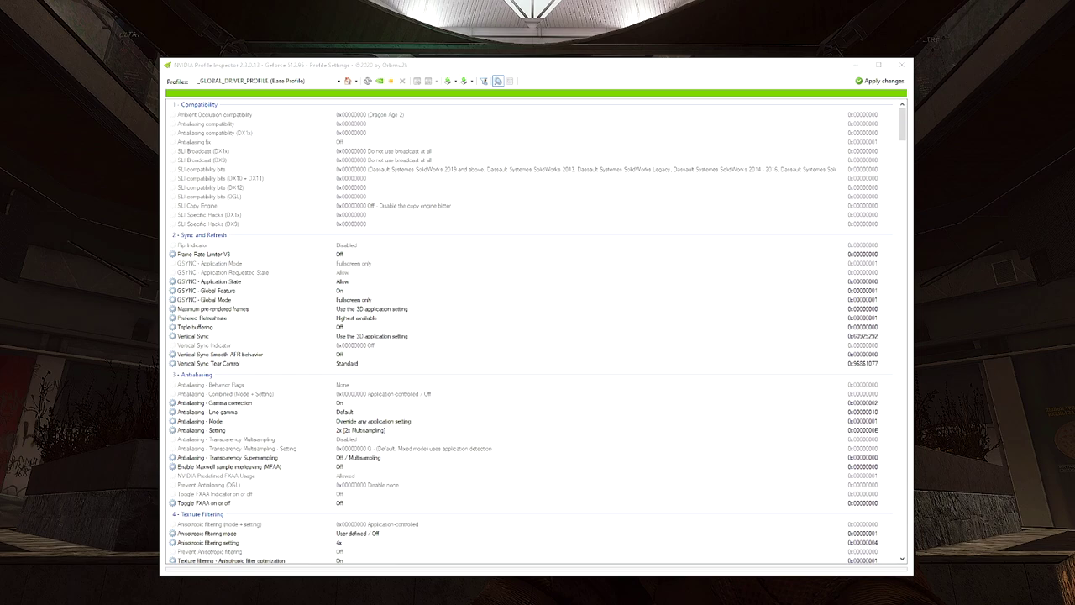
# In NVIDIA Profile Inspector, load the Escape From Tarkov profile from the profile list.
pyautogui.click(312, 83)
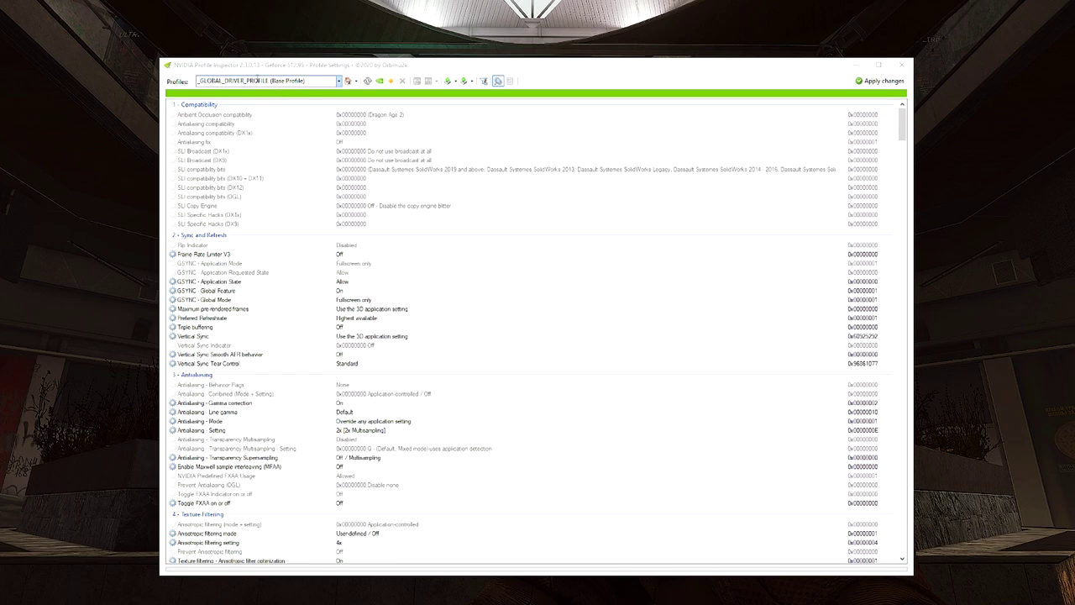
pyautogui.click(340, 81)
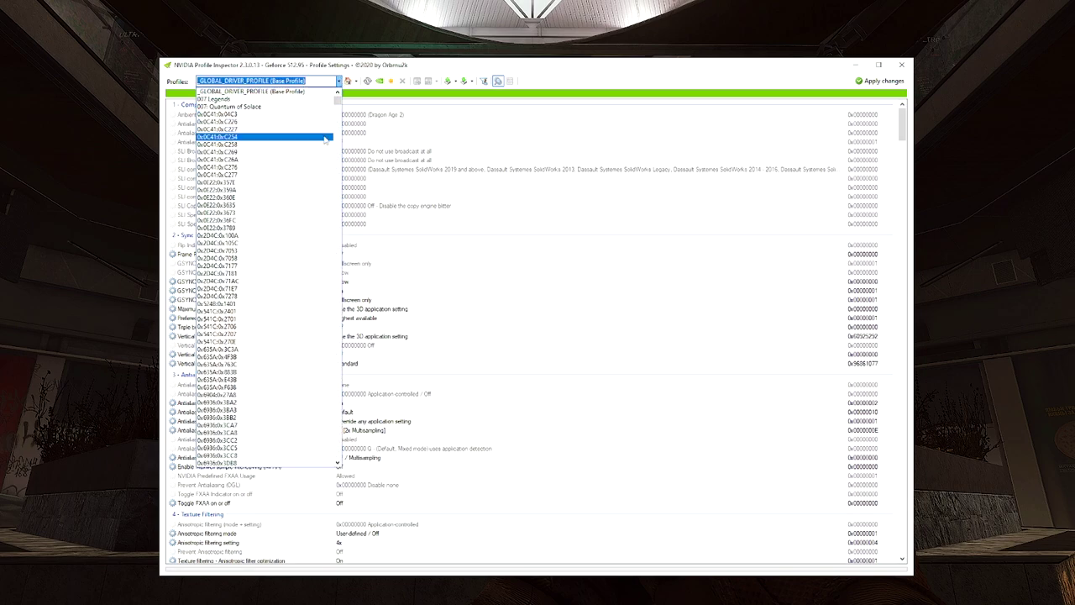
pyautogui.scroll(-10, 325, 122)
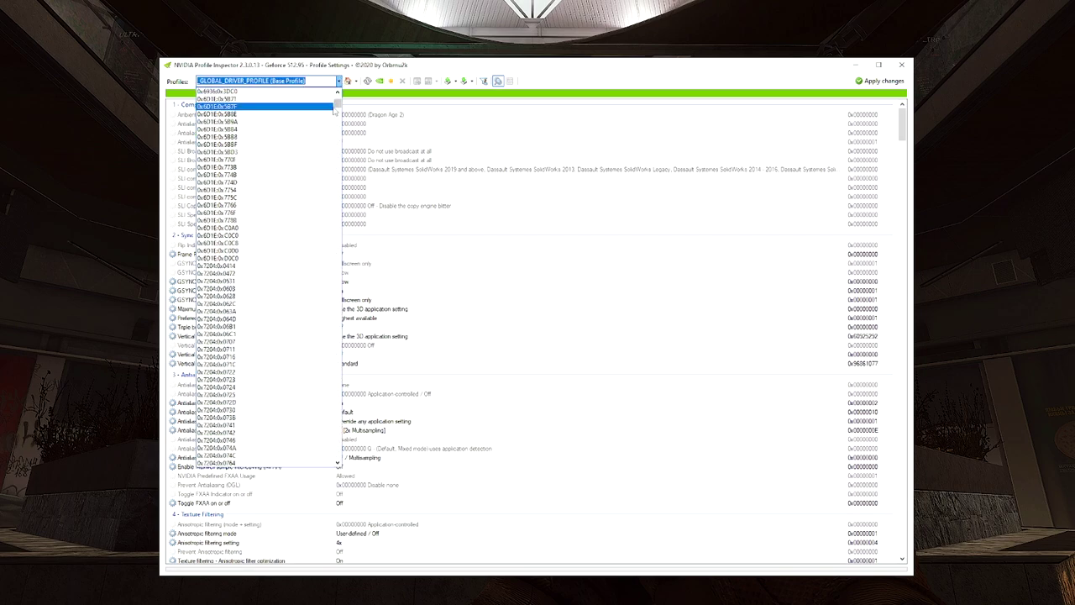
pyautogui.moveTo(336, 103); pyautogui.dragTo(337, 140)
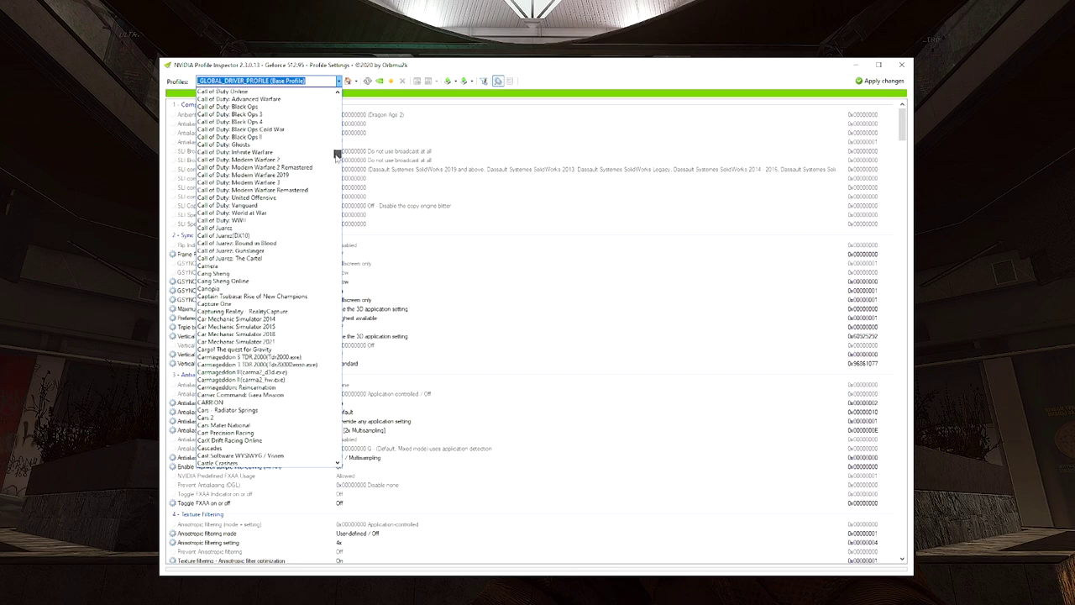
pyautogui.moveTo(336, 155); pyautogui.dragTo(336, 200)
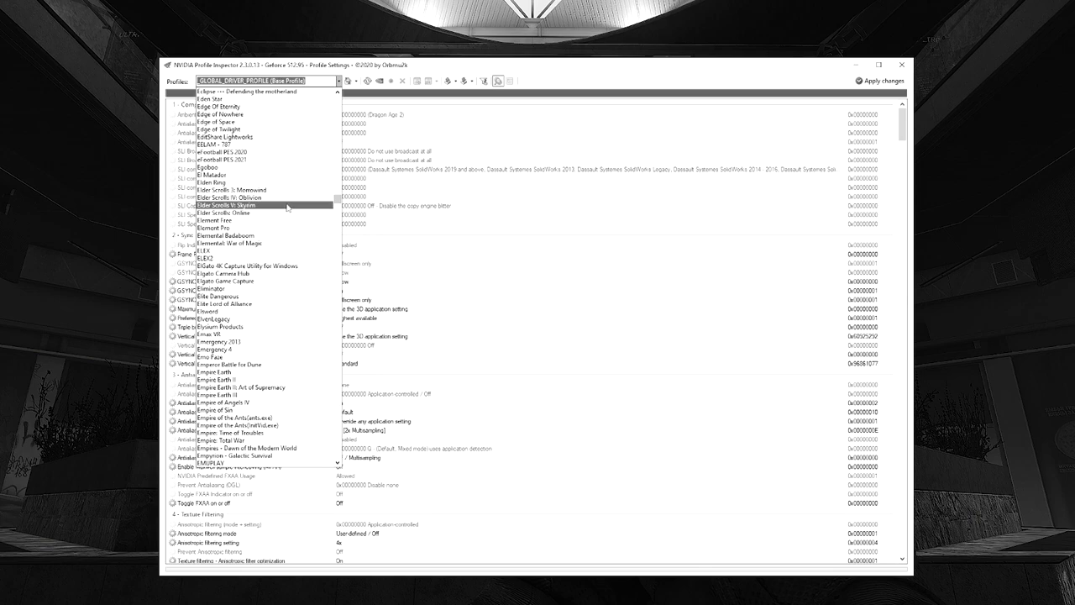
pyautogui.scroll(-7, 274, 209)
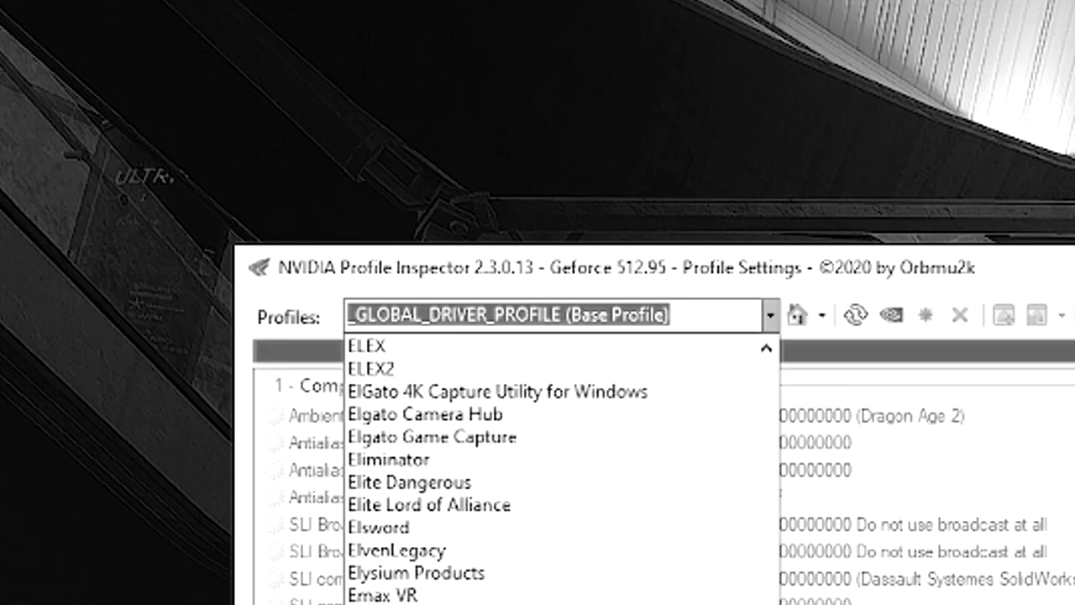
pyautogui.scroll(-3, 546, 439)
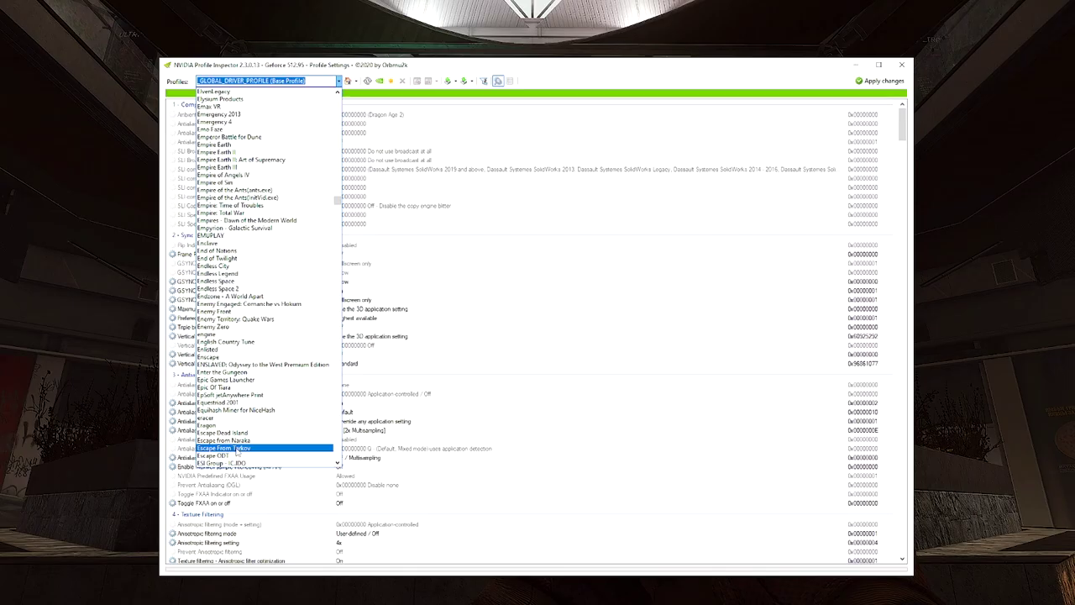
pyautogui.click(237, 450)
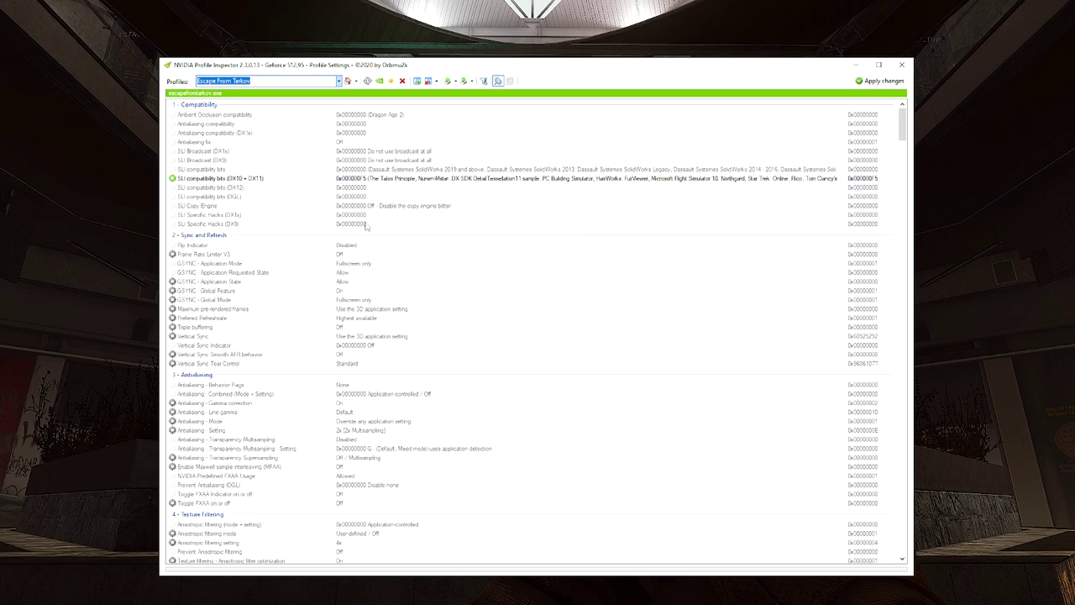
# Locate the settings 0x000F00BA, 0x000F00BB and 0x000F00FF in the profile's Unknown section.
pyautogui.scroll(-15, 370, 249)
pyautogui.scroll(-20, 390, 252)
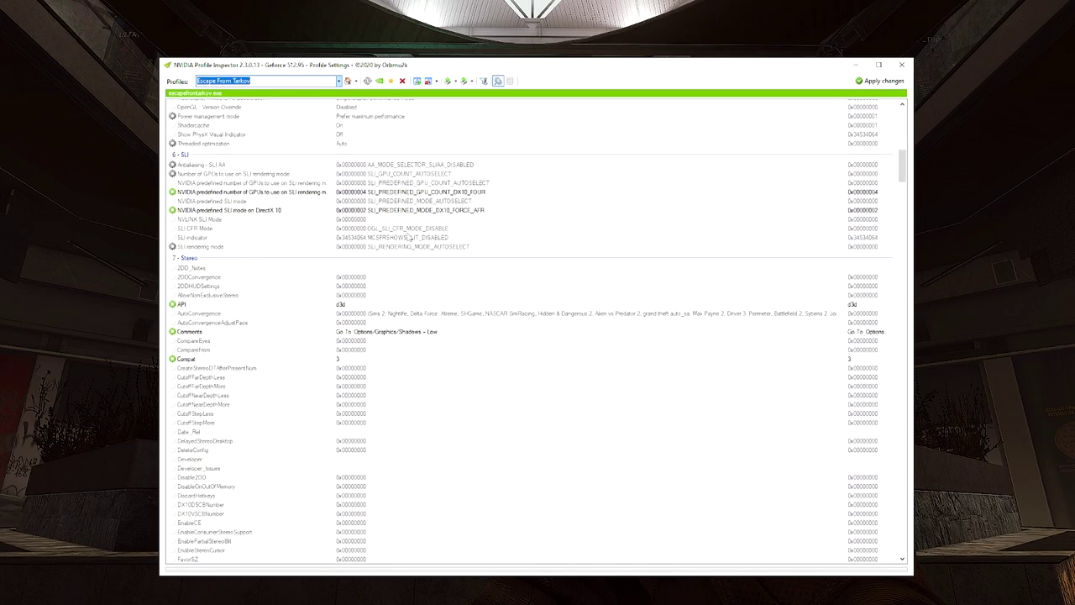
pyautogui.scroll(-20, 391, 252)
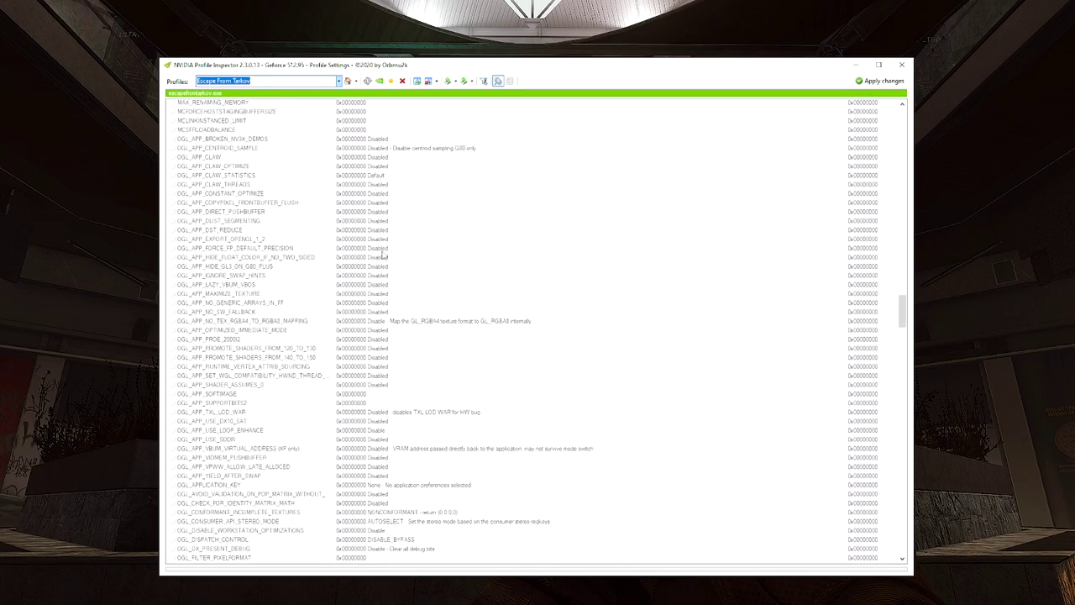
pyautogui.scroll(-11, 374, 256)
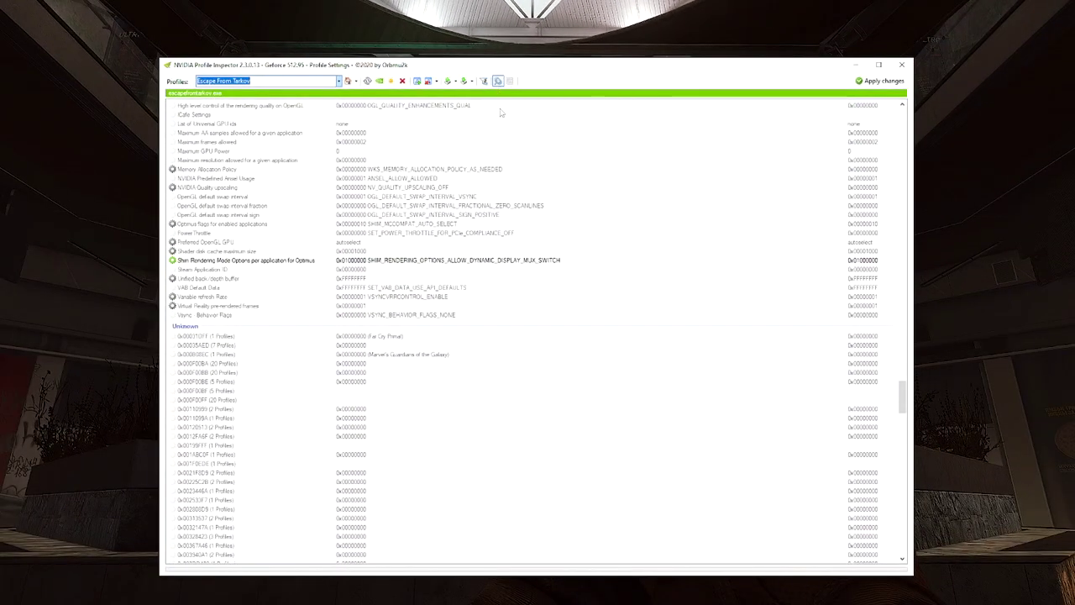
pyautogui.scroll(-1, 360, 332)
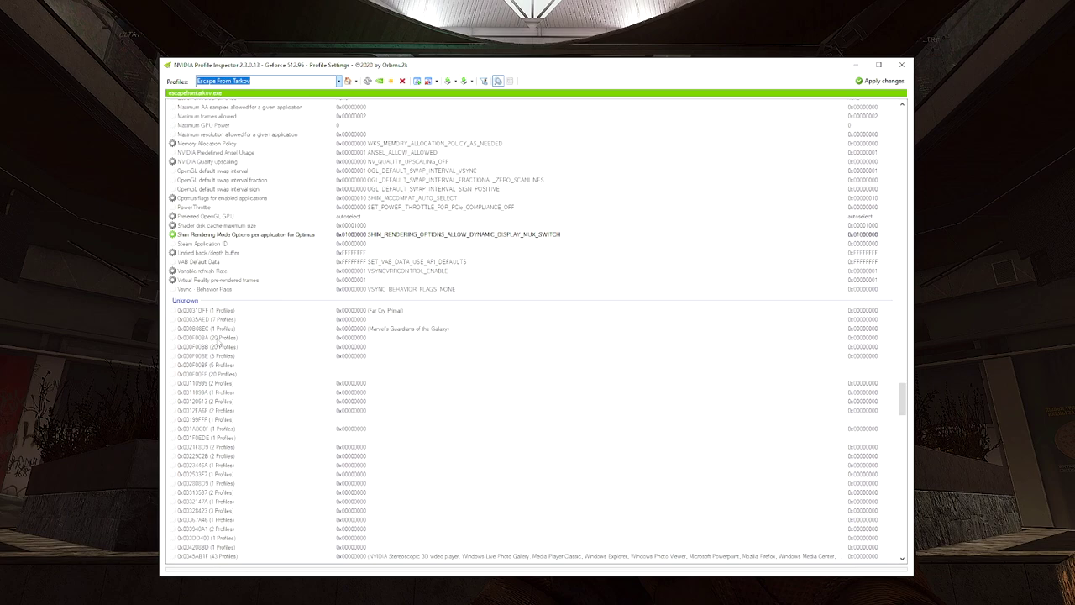
pyautogui.click(211, 338)
pyautogui.click(215, 347)
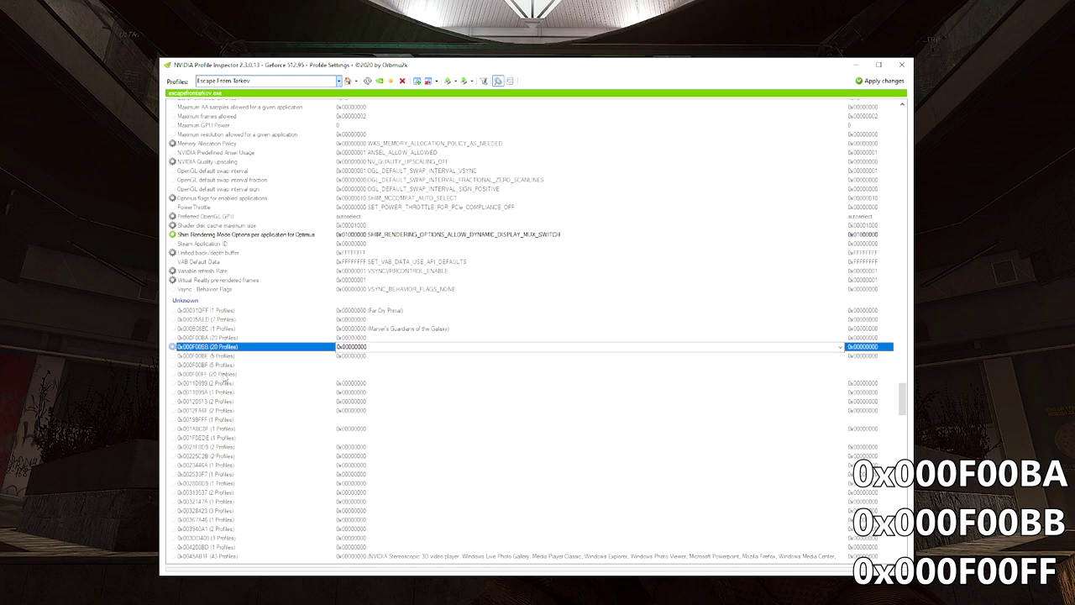
pyautogui.click(223, 375)
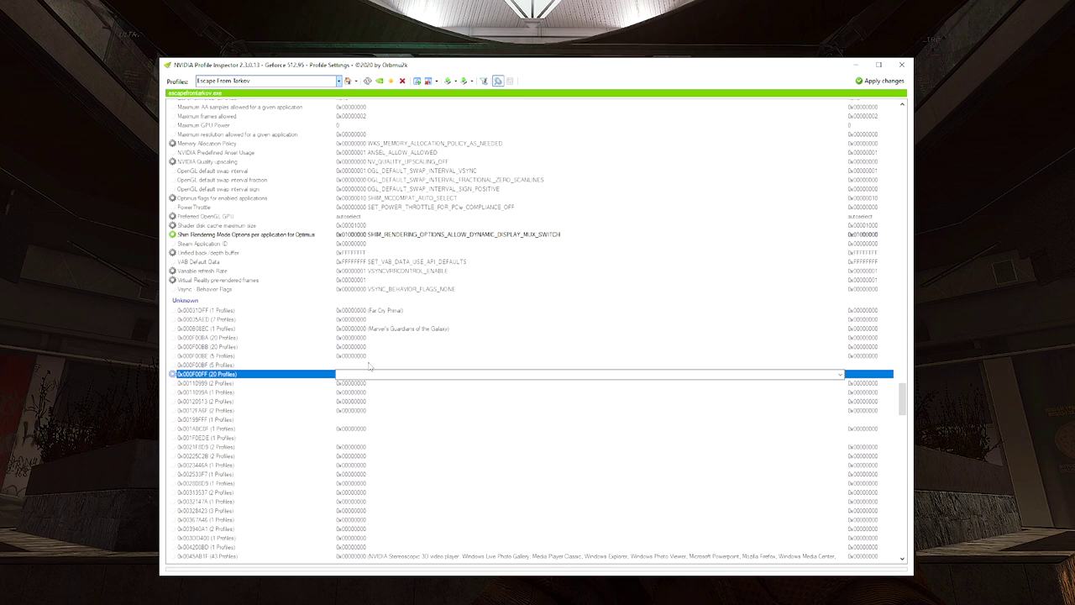
# Set both 0x000F00BA and 0x000F00BB to 0x00000001, the value listed with Battlefield V and Assassin's Creed Valhalla.
pyautogui.click(370, 338)
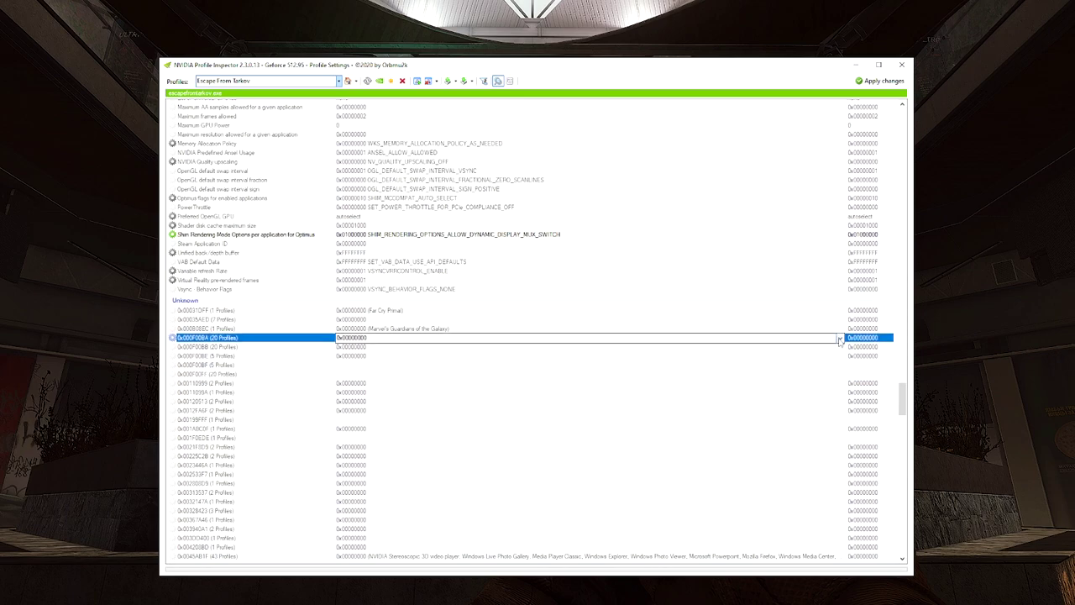
pyautogui.click(840, 339)
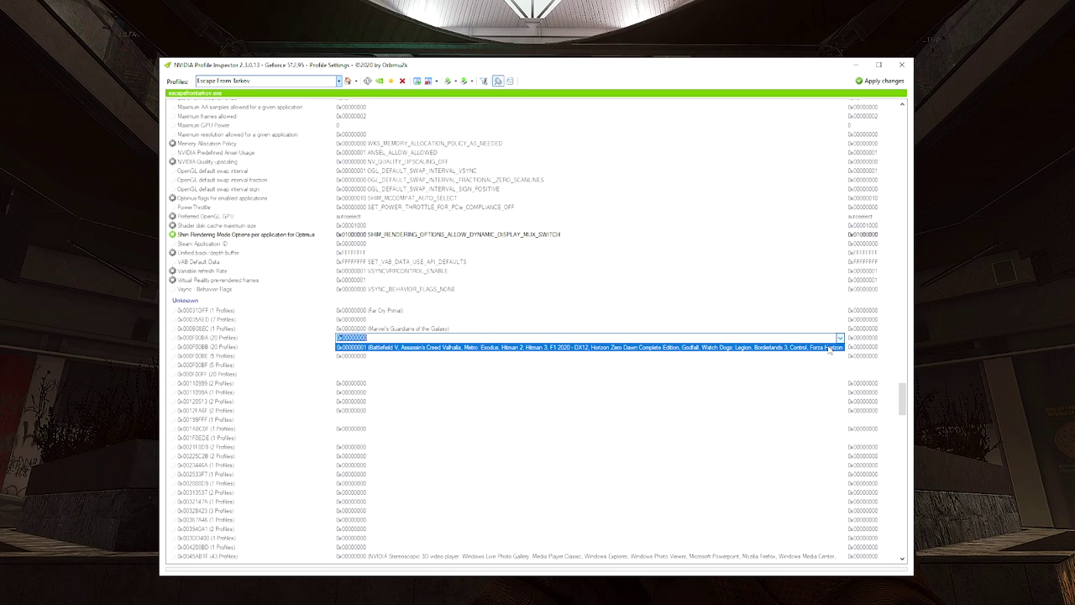
pyautogui.click(830, 348)
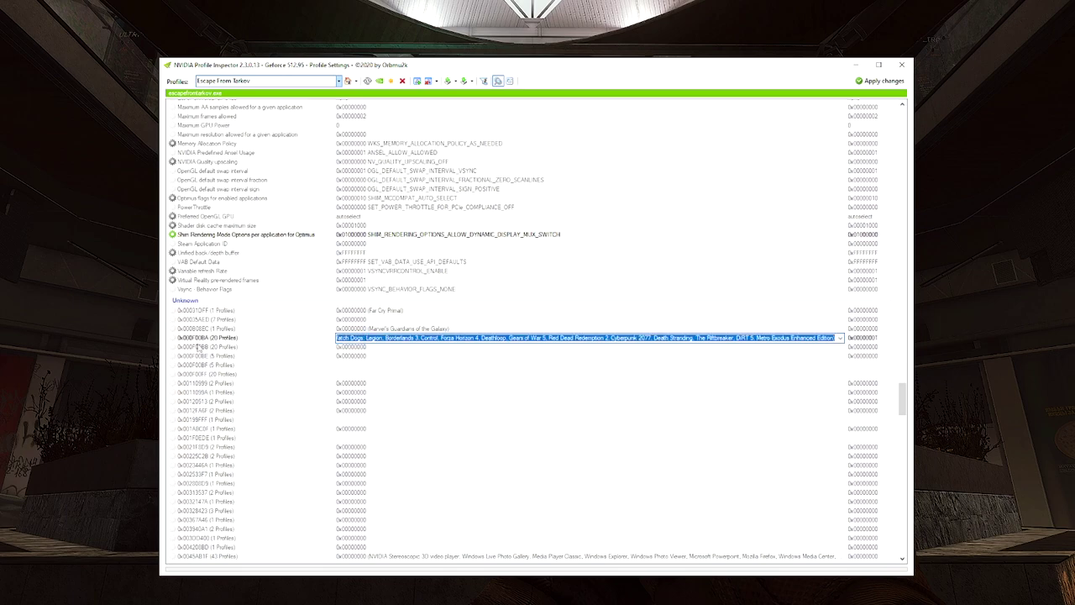
pyautogui.click(200, 348)
pyautogui.click(840, 348)
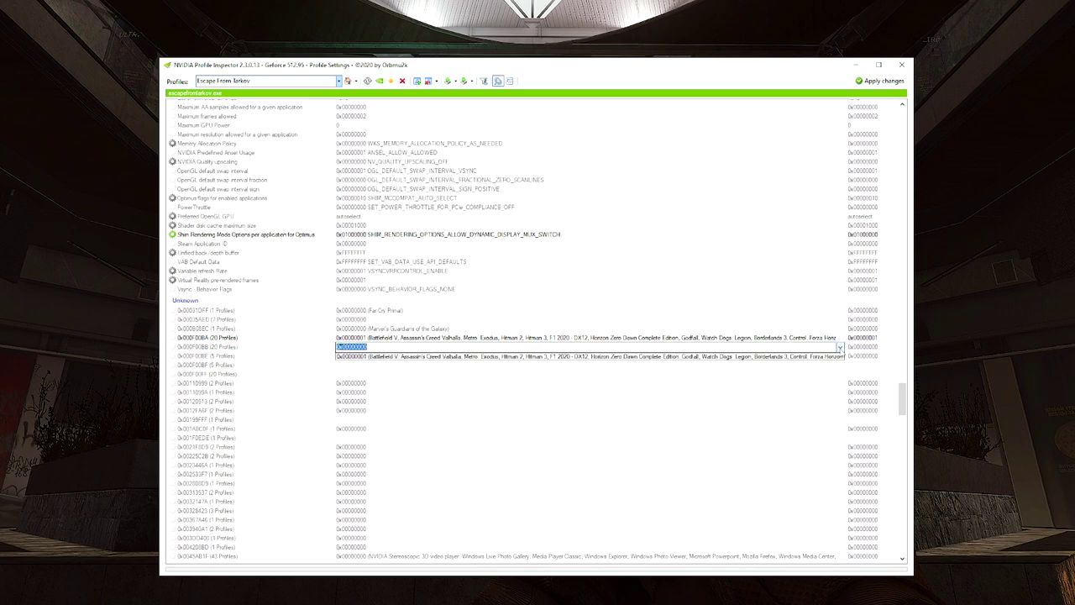
pyautogui.click(437, 359)
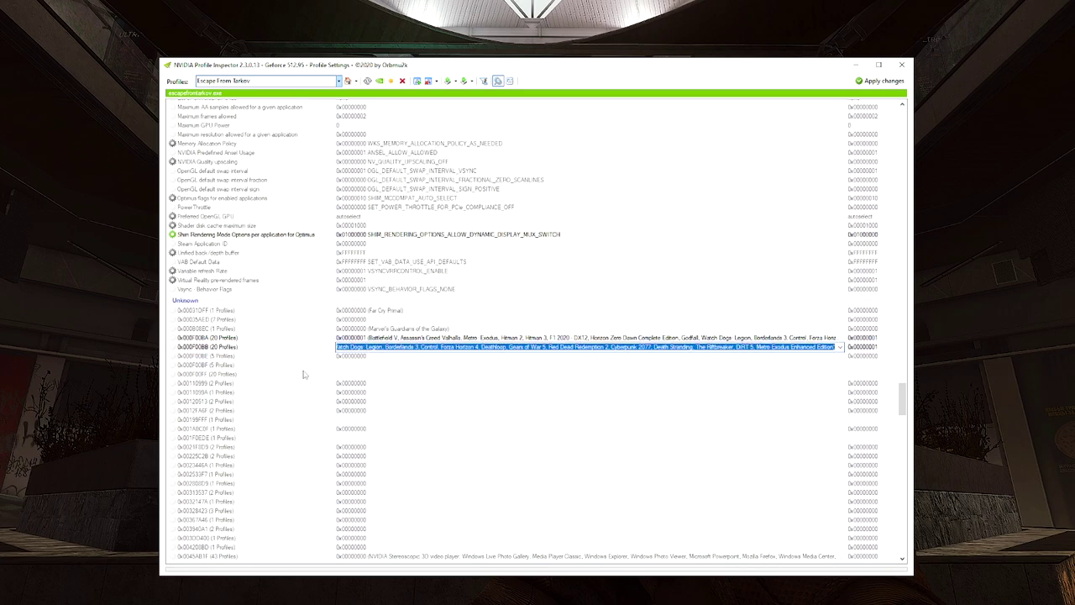
pyautogui.click(262, 376)
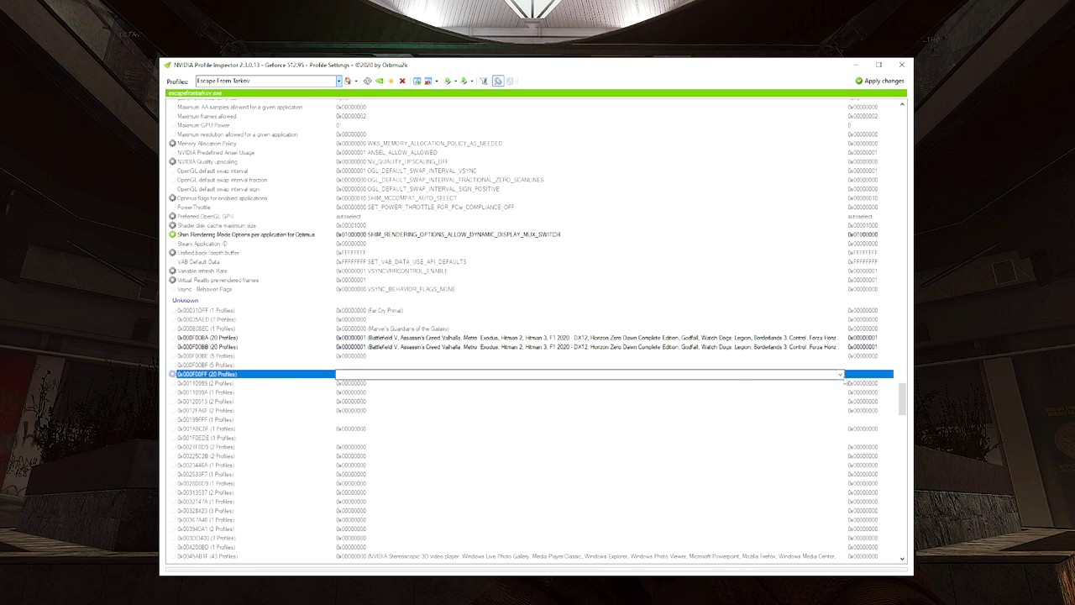
pyautogui.click(840, 374)
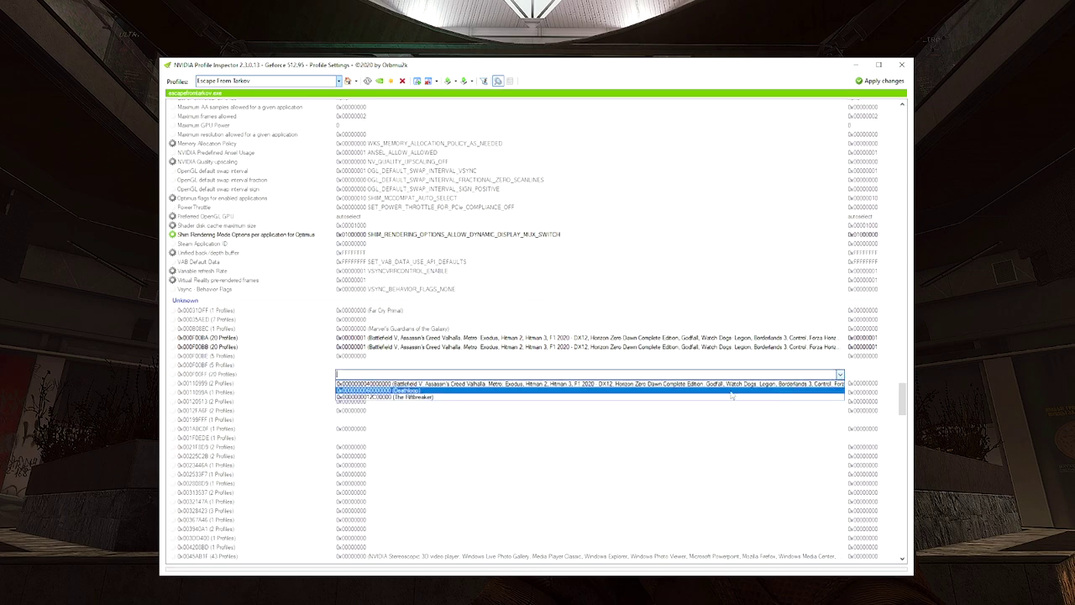
pyautogui.click(448, 385)
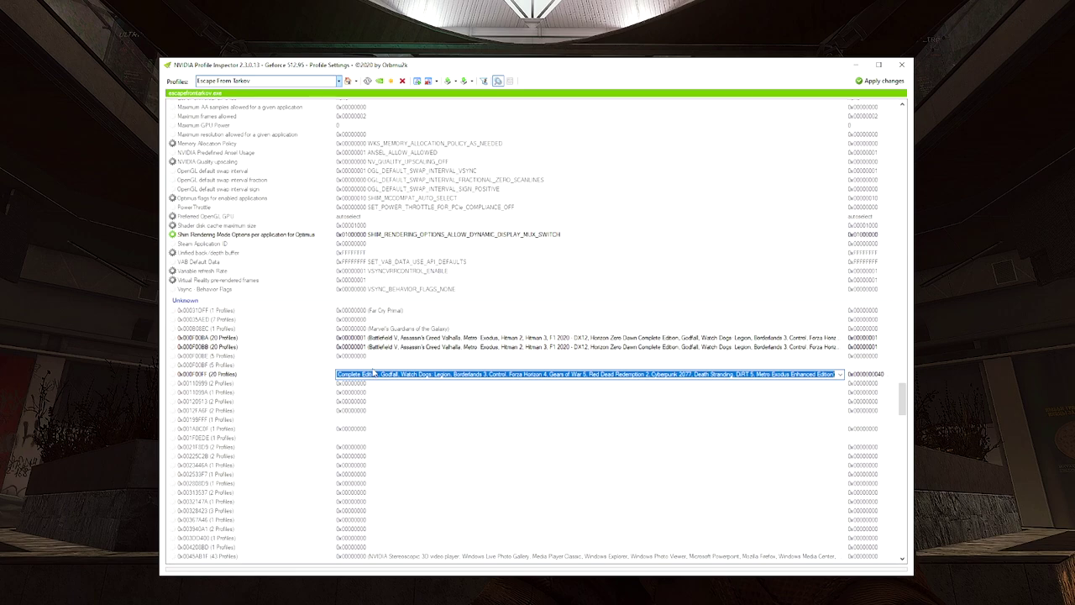
pyautogui.click(880, 81)
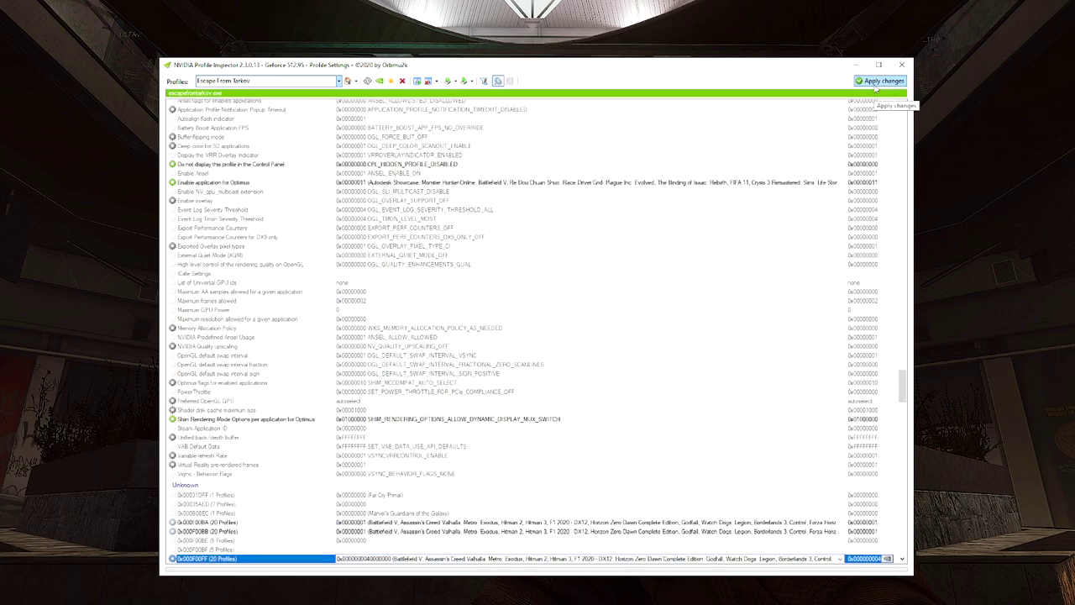
pyautogui.scroll(-4, 906, 395)
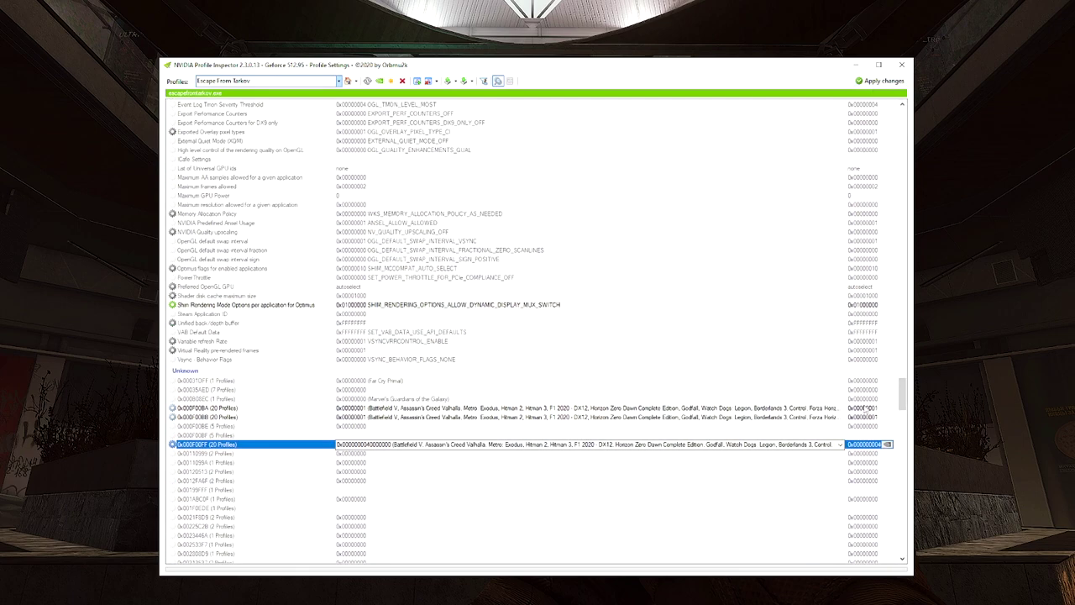
pyautogui.click(865, 408)
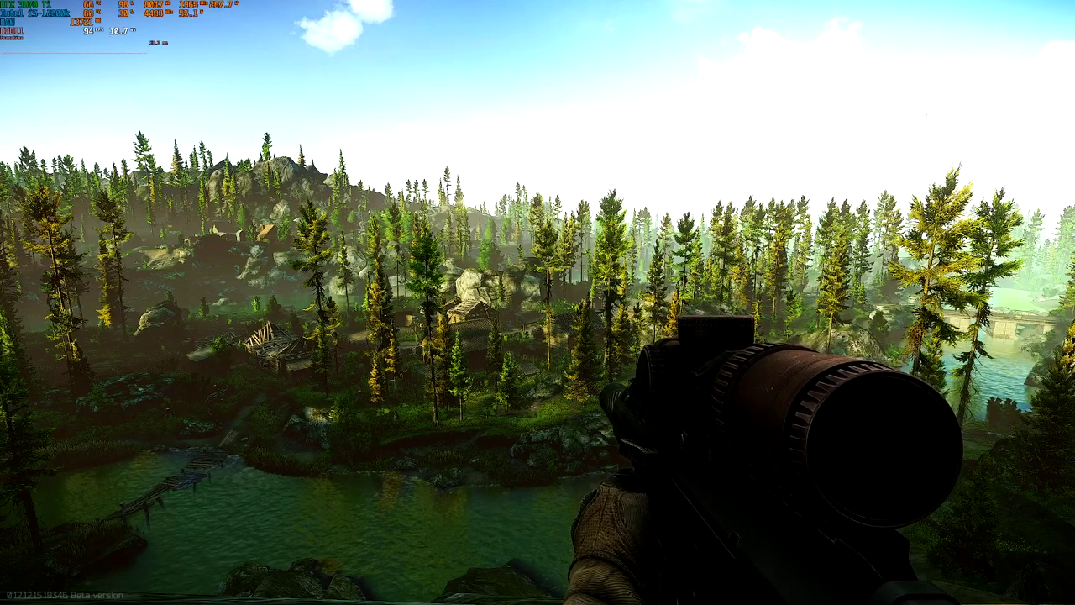
# In Escape From Tarkov, view the in-game graphics settings and return to the game.
pyautogui.press('Escape')
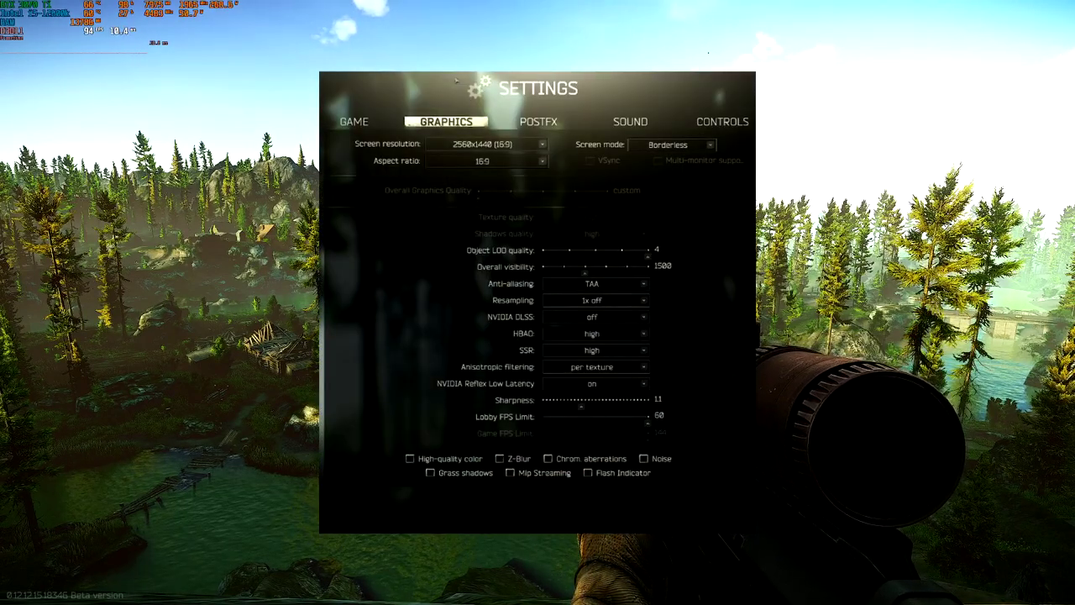
pyautogui.press('Escape')
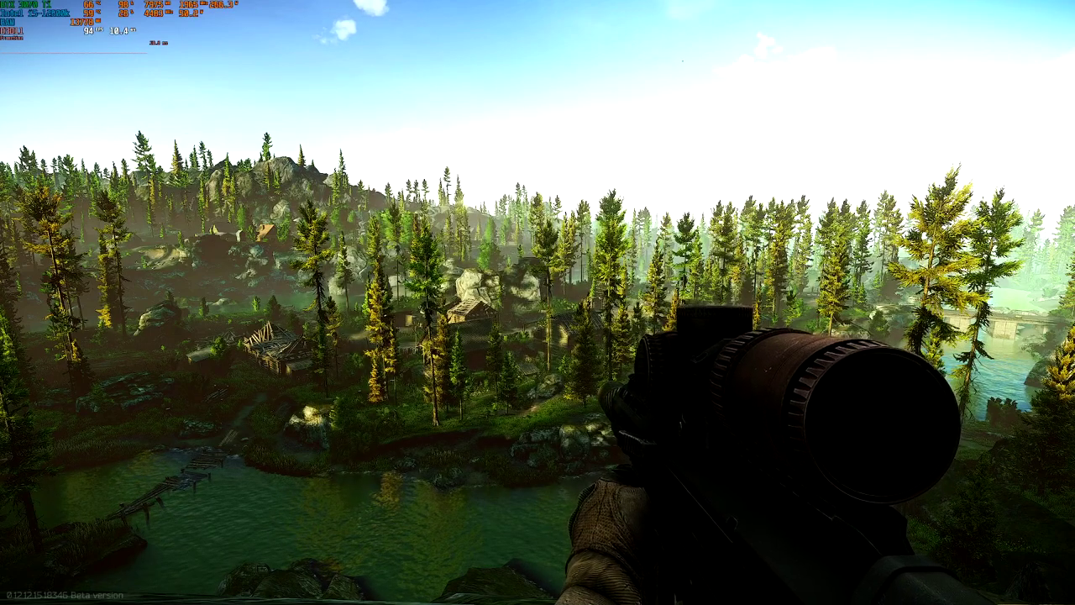